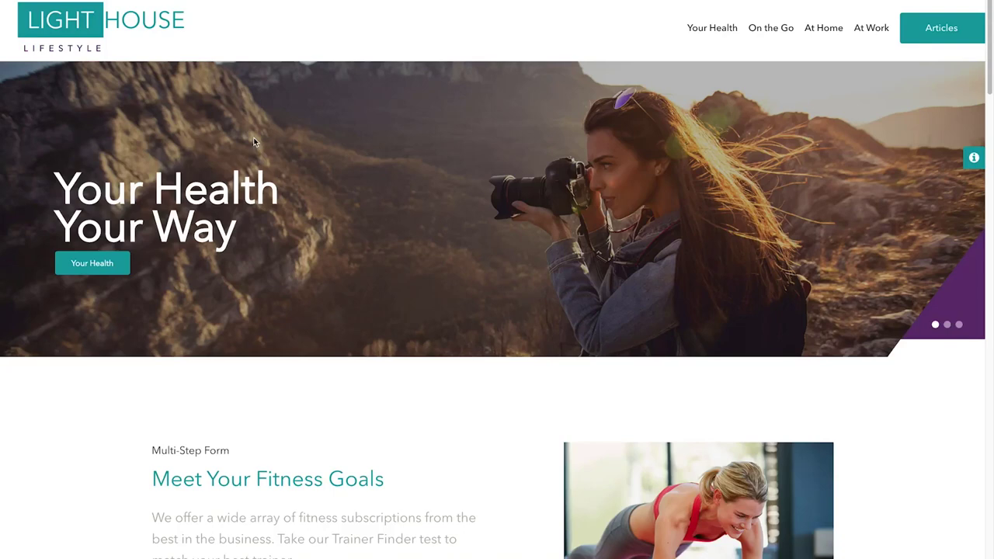
Scroll down to the homepage article cards and open 'Take Cycling to the Next Level'
{"action": "scroll", "coordinate": [285, 291], "scroll_direction": "down", "scroll_amount": 2}
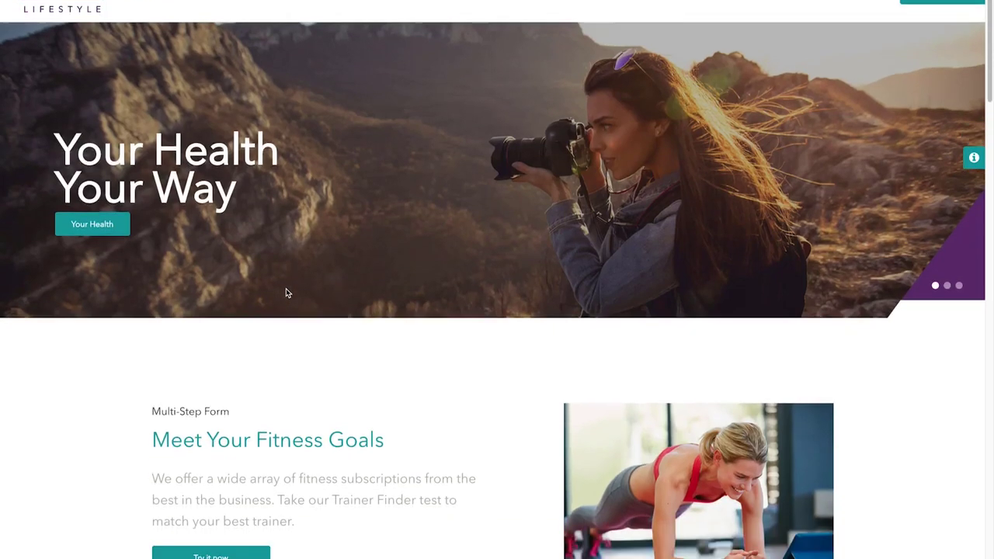
{"action": "scroll", "coordinate": [285, 292], "scroll_direction": "down", "scroll_amount": 2}
{"action": "scroll", "coordinate": [285, 293], "scroll_direction": "down", "scroll_amount": 5}
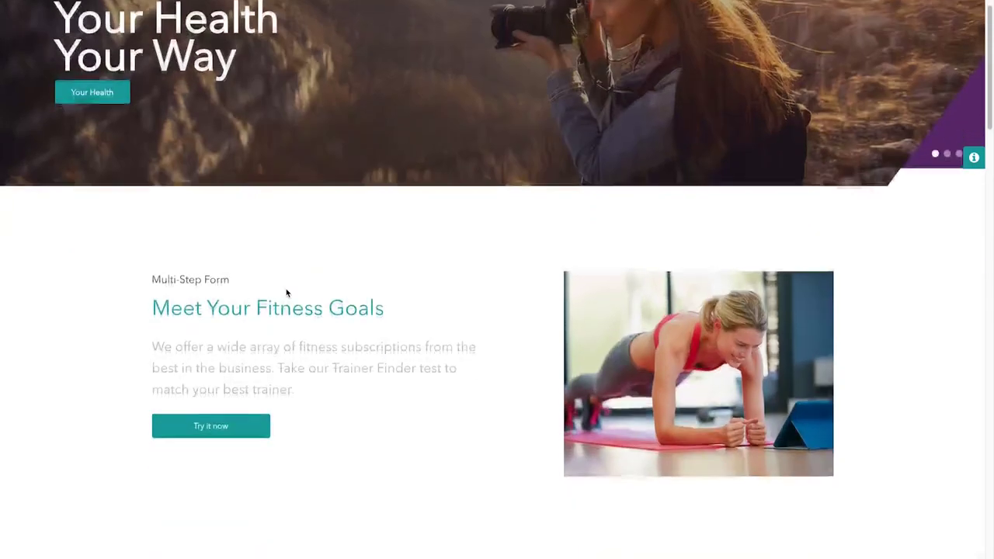
{"action": "scroll", "coordinate": [286, 293], "scroll_direction": "down", "scroll_amount": 10}
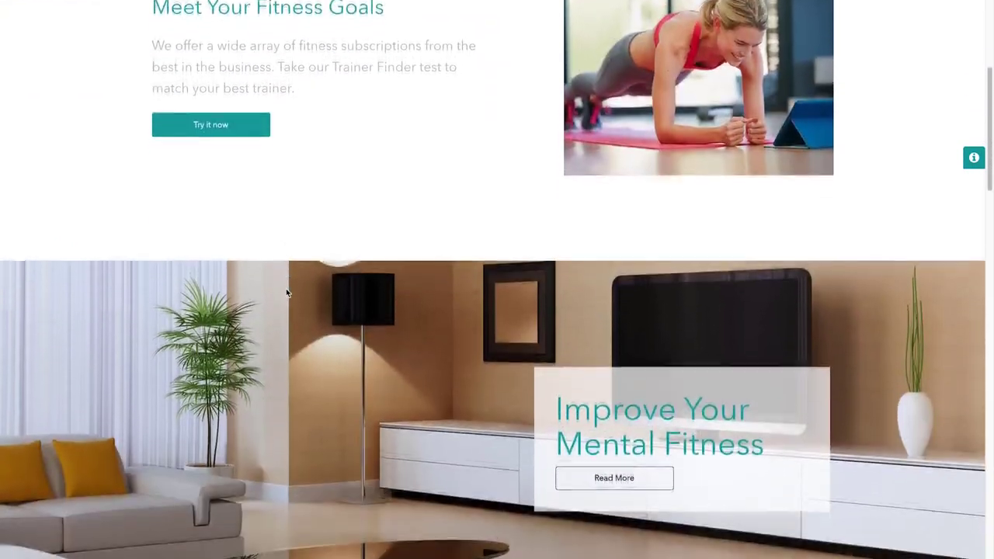
{"action": "scroll", "coordinate": [286, 292], "scroll_direction": "down", "scroll_amount": 10}
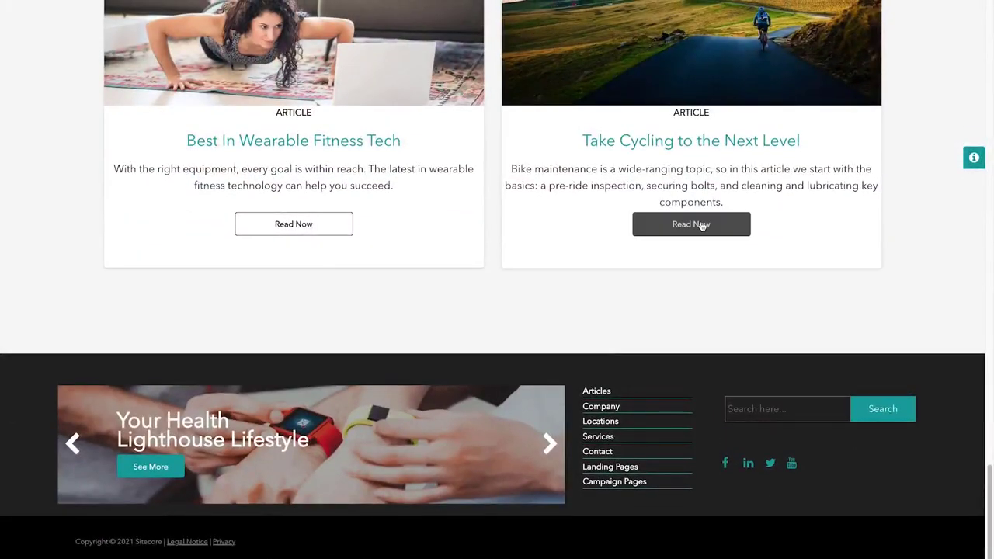
{"action": "left_click", "coordinate": [702, 225]}
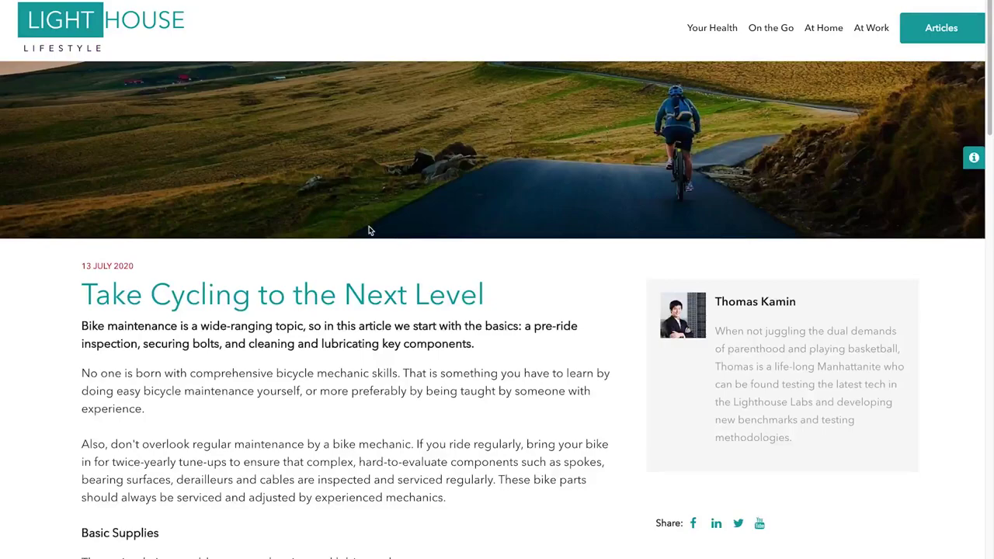
Enter an email address in the weekly Fitness Tech Newsletter sign-up field
{"action": "scroll", "coordinate": [357, 308], "scroll_direction": "down", "scroll_amount": 5}
{"action": "scroll", "coordinate": [357, 308], "scroll_direction": "down", "scroll_amount": 10}
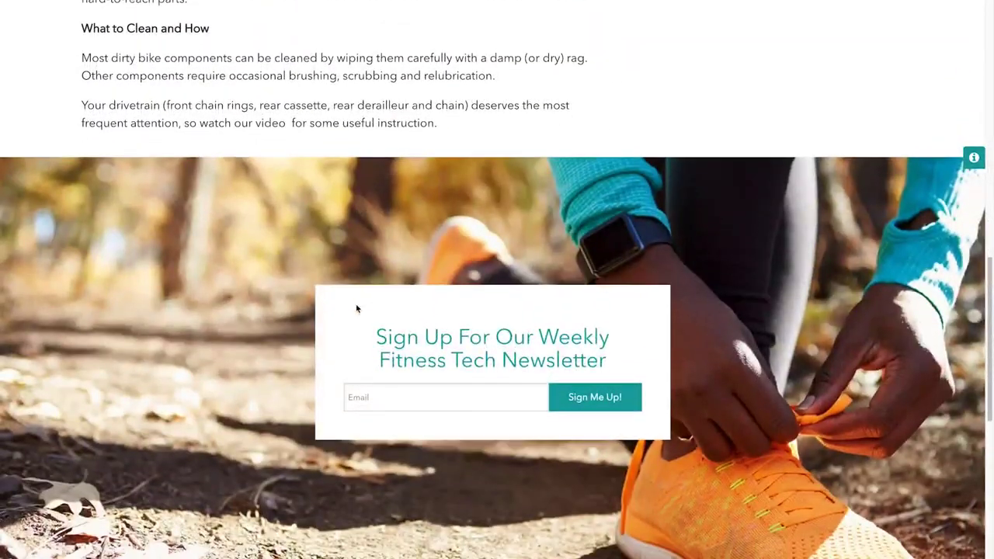
{"action": "left_click", "coordinate": [447, 399]}
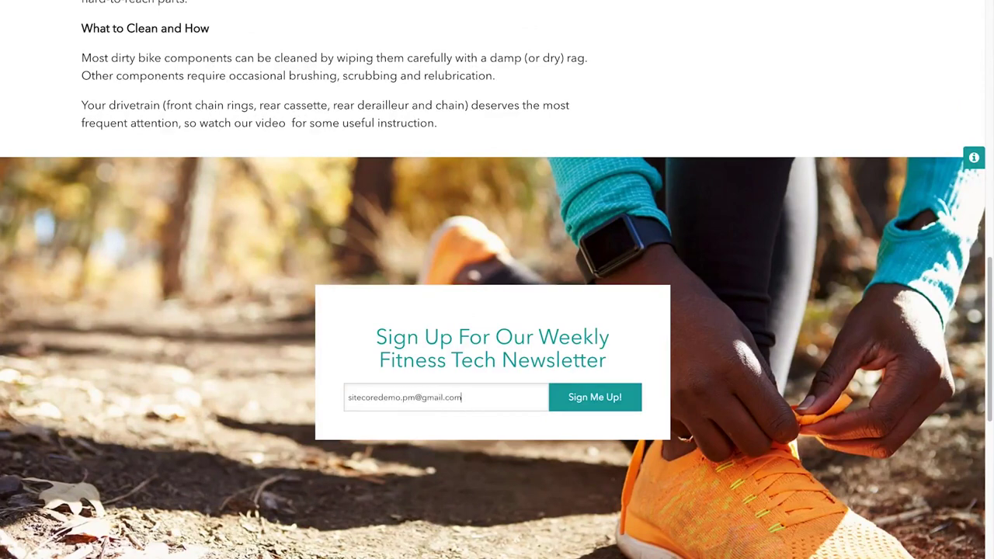
Submit the newsletter sign-up and scroll down to the 'Thank you for signing up!' banner
{"action": "left_click", "coordinate": [595, 398]}
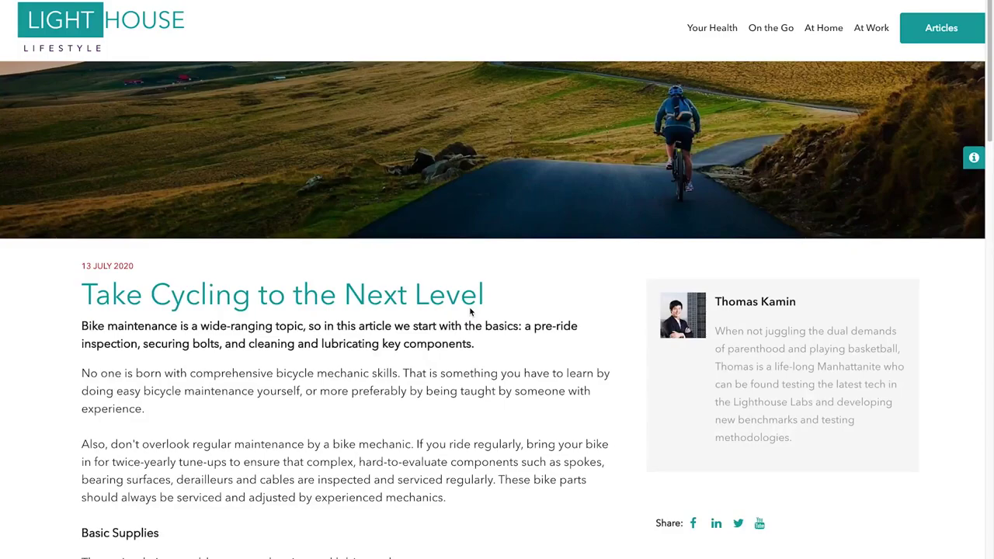
{"action": "scroll", "coordinate": [470, 311], "scroll_direction": "down", "scroll_amount": 3}
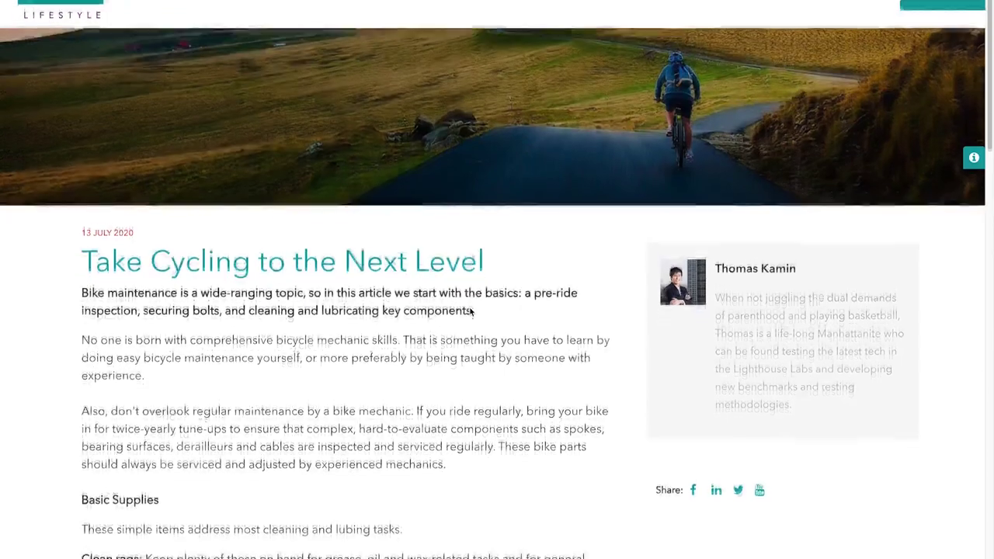
{"action": "scroll", "coordinate": [469, 311], "scroll_direction": "down", "scroll_amount": 1}
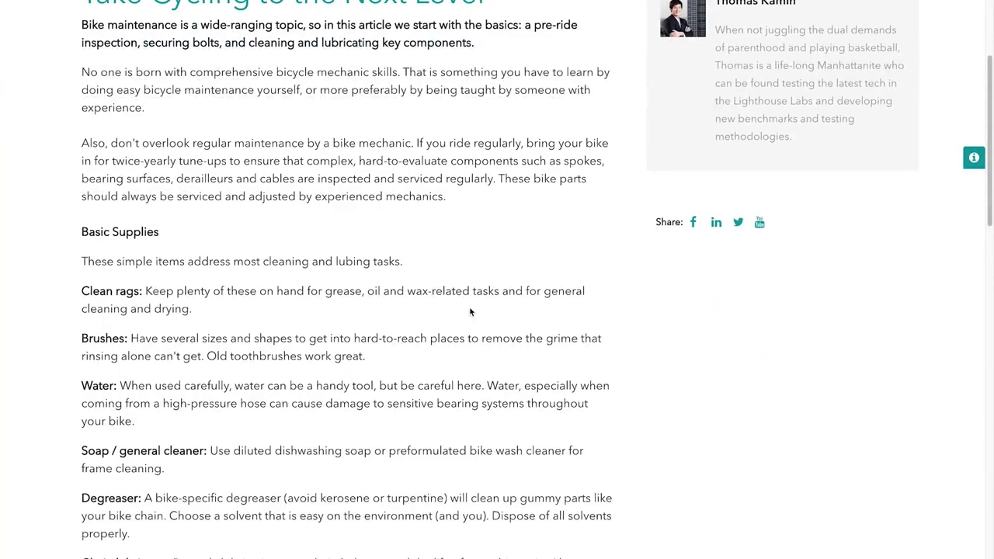
{"action": "scroll", "coordinate": [470, 311], "scroll_direction": "down", "scroll_amount": 10}
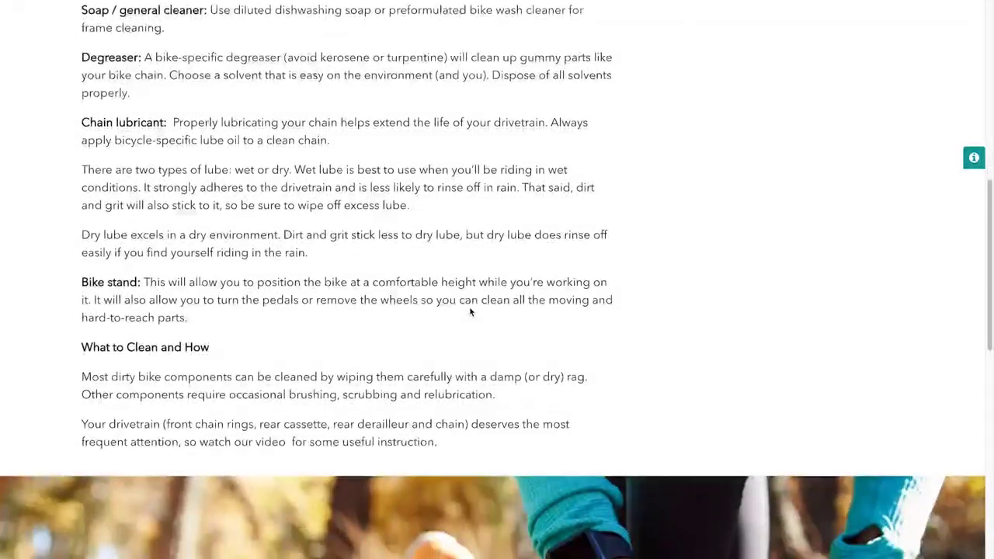
{"action": "scroll", "coordinate": [469, 311], "scroll_direction": "down", "scroll_amount": 1}
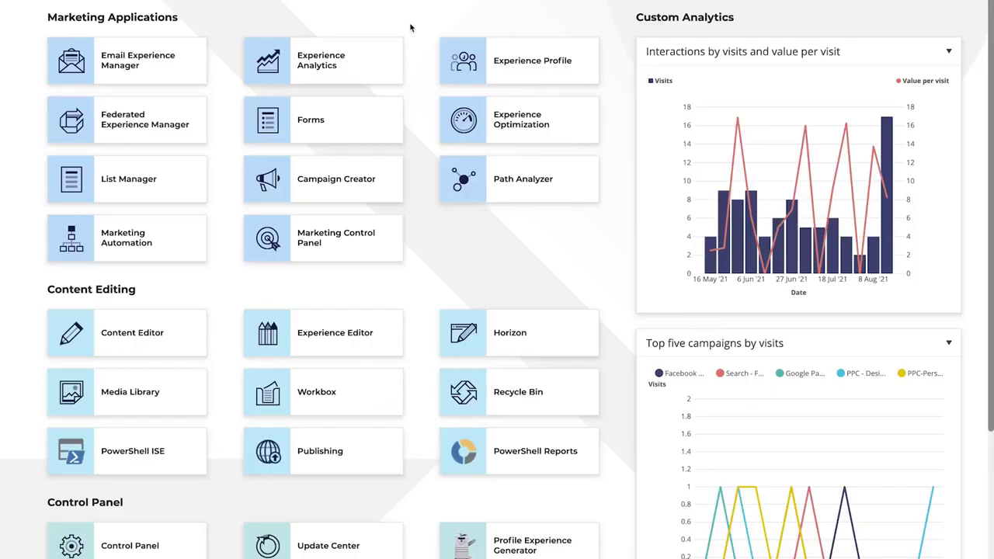
Open Content Editor, expand SFMC Tenant and select its Pipeline Batches folder
{"action": "left_click", "coordinate": [142, 342]}
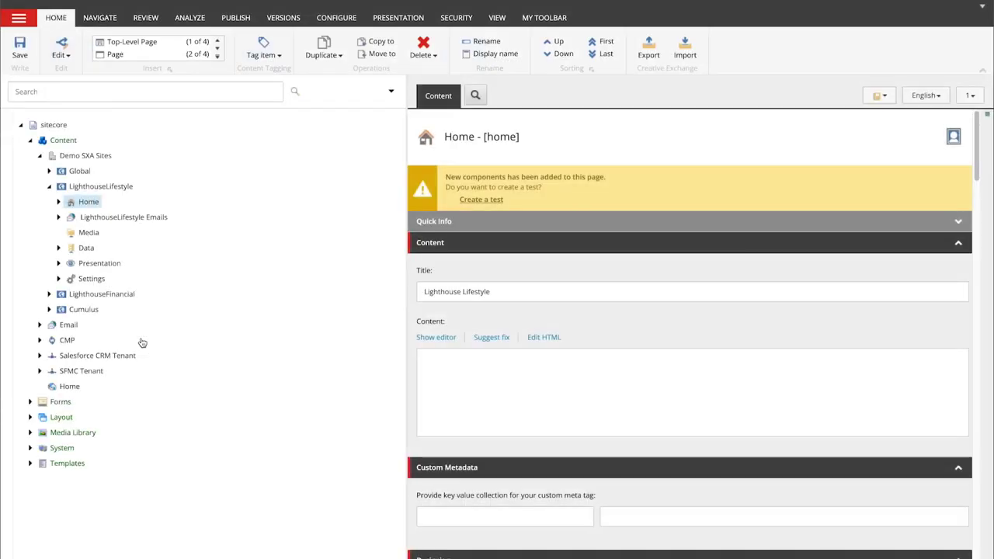
{"action": "left_click", "coordinate": [40, 372]}
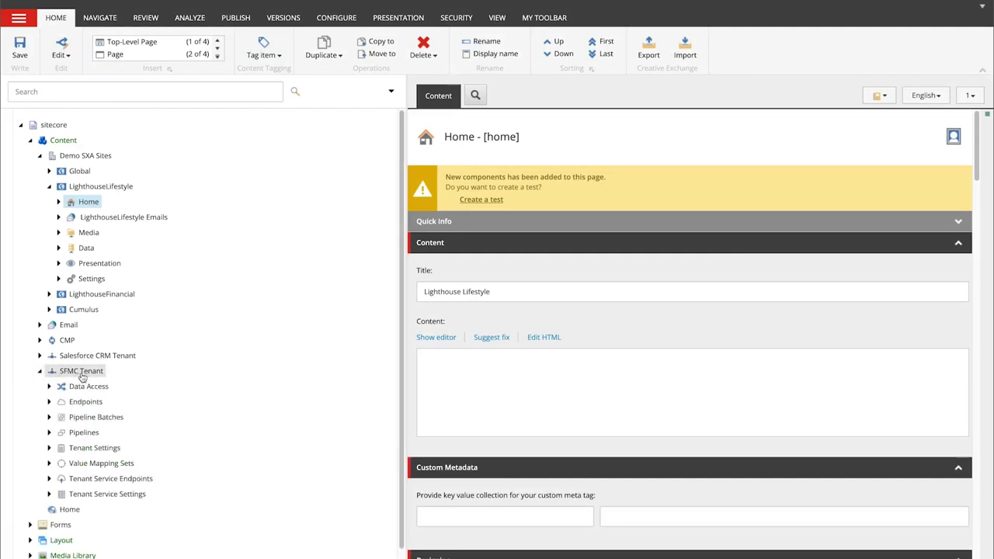
{"action": "scroll", "coordinate": [82, 376], "scroll_direction": "down", "scroll_amount": 1}
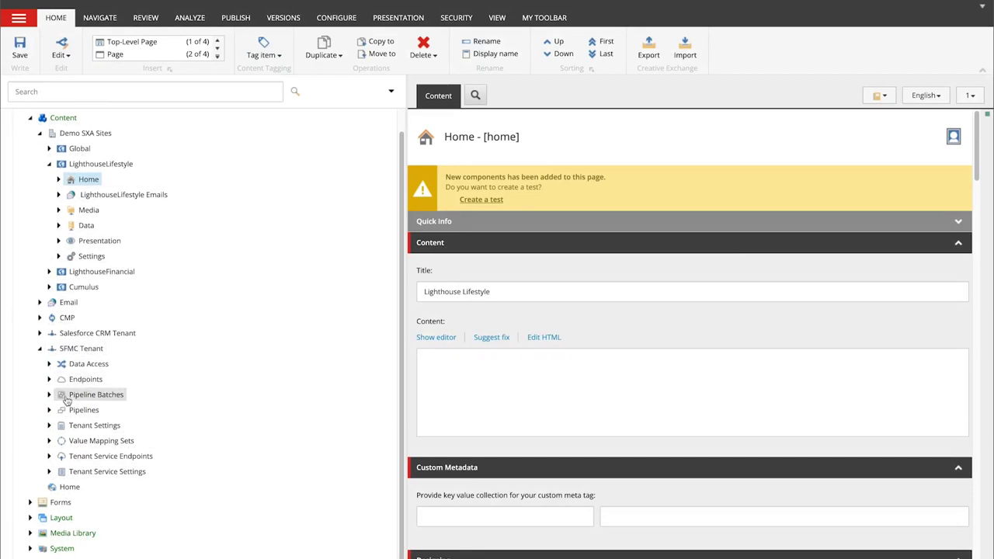
{"action": "left_click", "coordinate": [67, 399]}
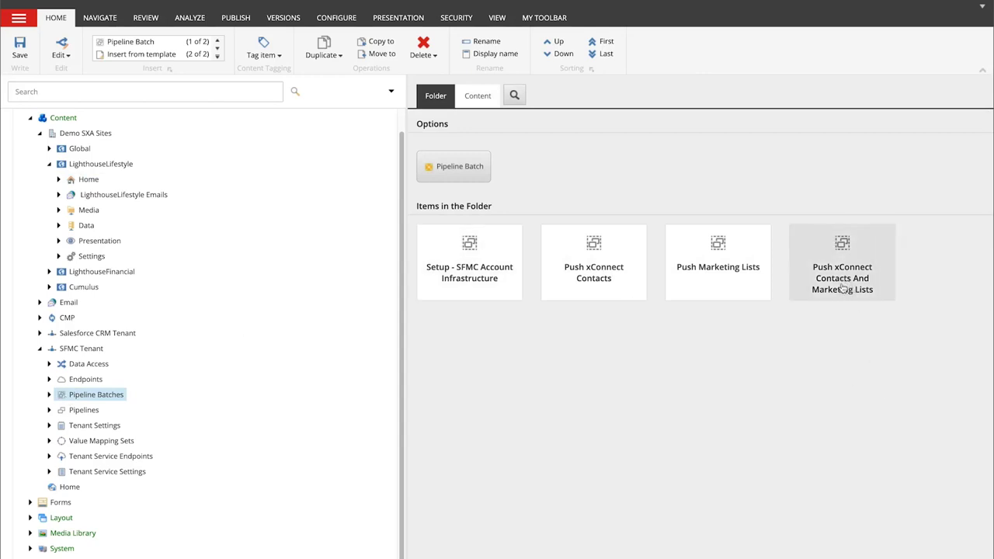
Run the Push xConnect Contacts And Marketing Lists pipeline batch and acknowledge the started message
{"action": "left_click", "coordinate": [846, 288]}
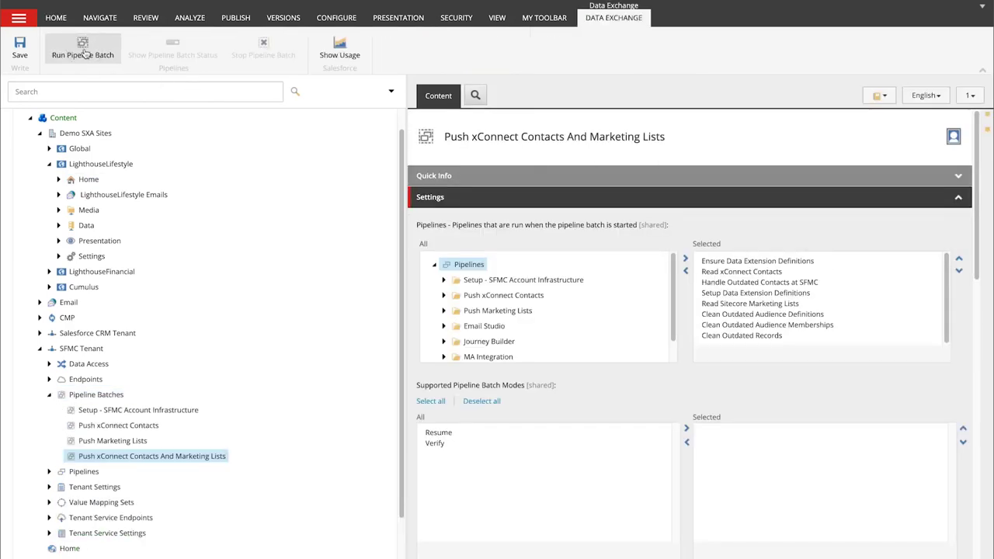
{"action": "left_click", "coordinate": [85, 53]}
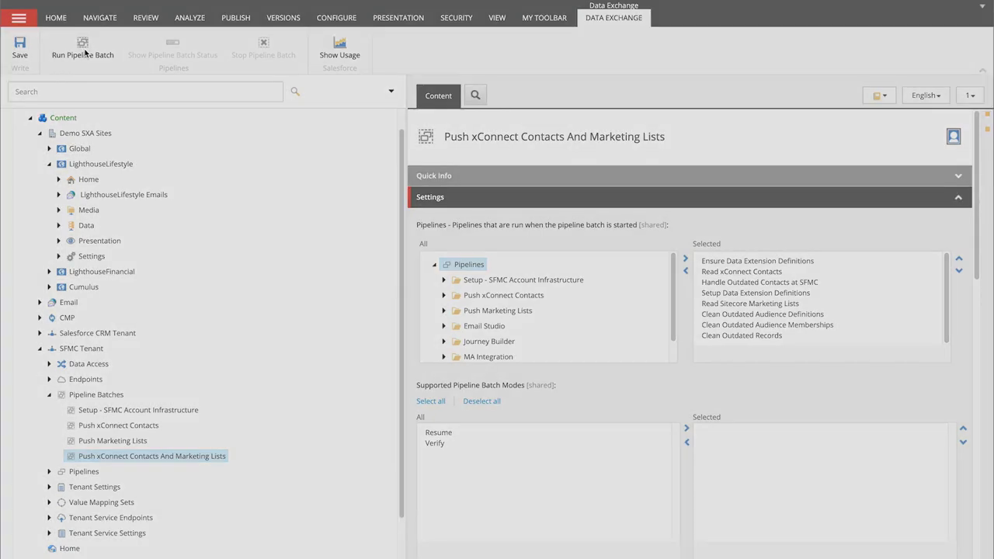
{"action": "left_click", "coordinate": [583, 327]}
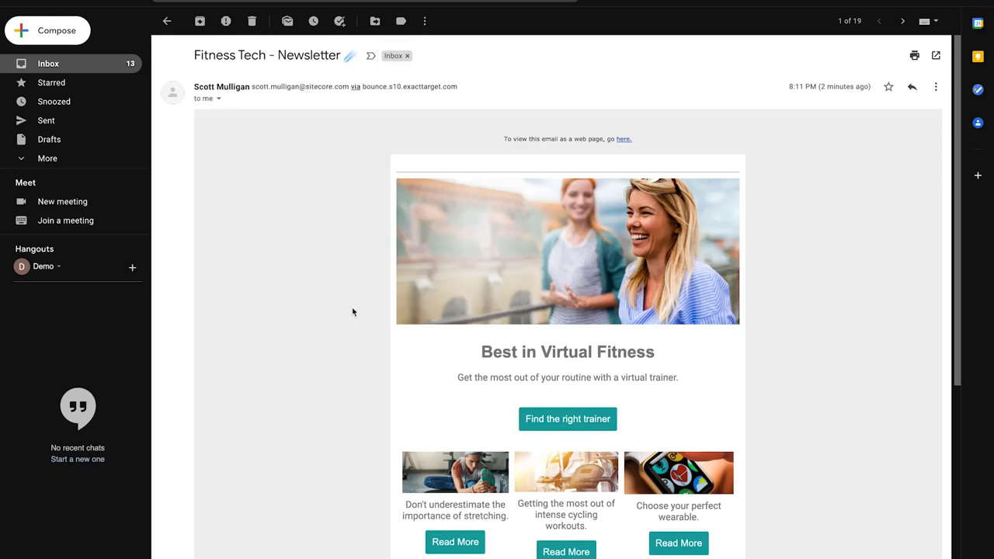
Scroll through the newsletter email and follow its 'Find the right trainer' link
{"action": "scroll", "coordinate": [351, 310], "scroll_direction": "down", "scroll_amount": 1}
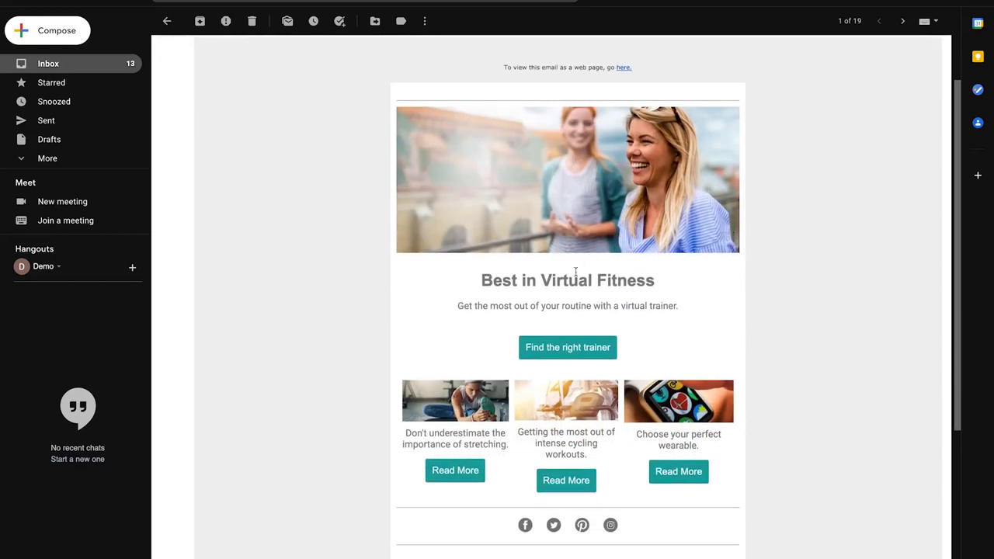
{"action": "scroll", "coordinate": [576, 271], "scroll_direction": "down", "scroll_amount": 1}
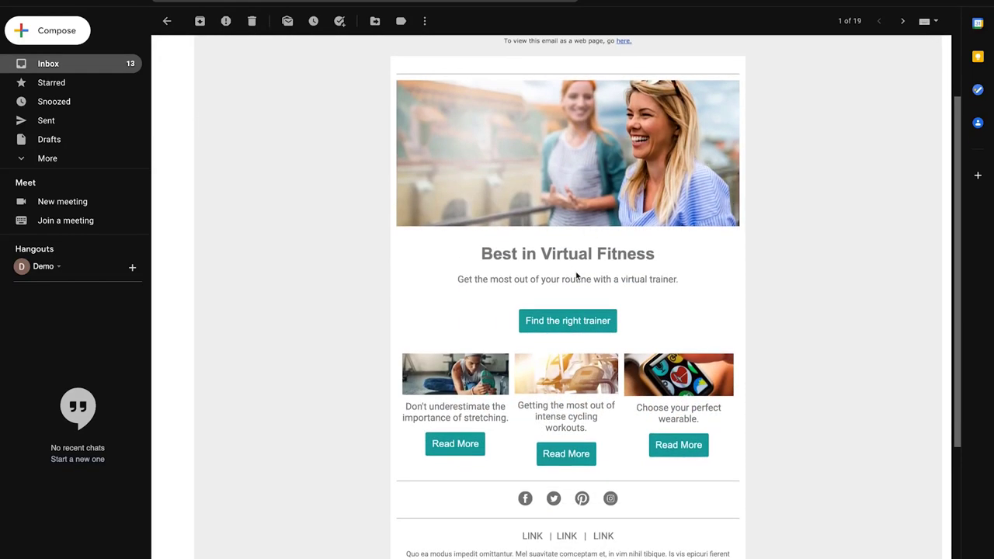
{"action": "scroll", "coordinate": [575, 273], "scroll_direction": "down", "scroll_amount": 1}
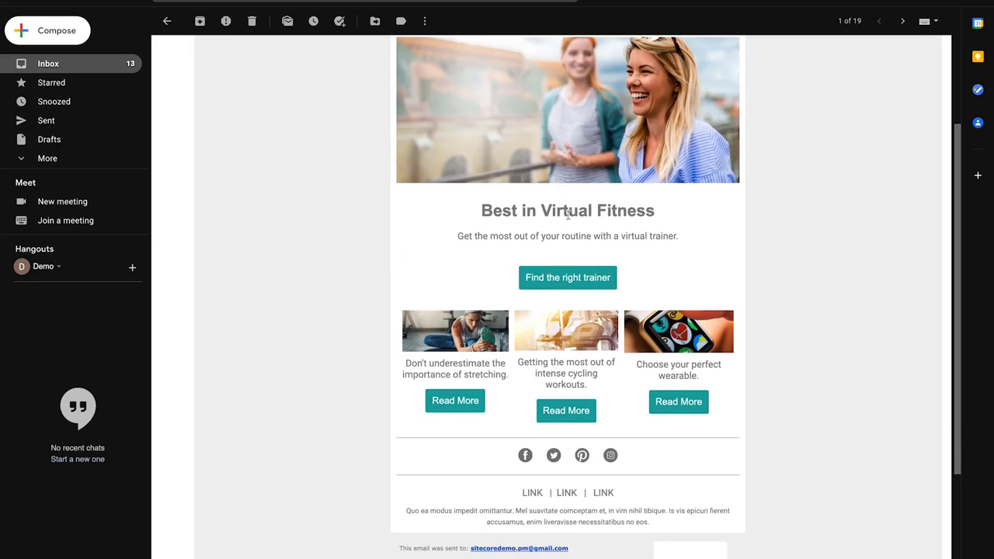
{"action": "scroll", "coordinate": [510, 271], "scroll_direction": "down", "scroll_amount": 1}
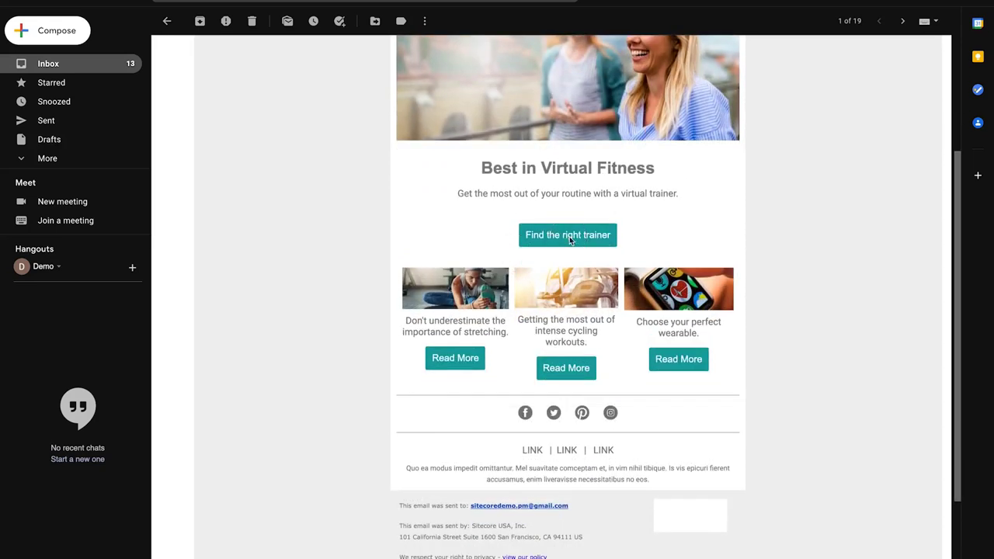
{"action": "left_click", "coordinate": [569, 238]}
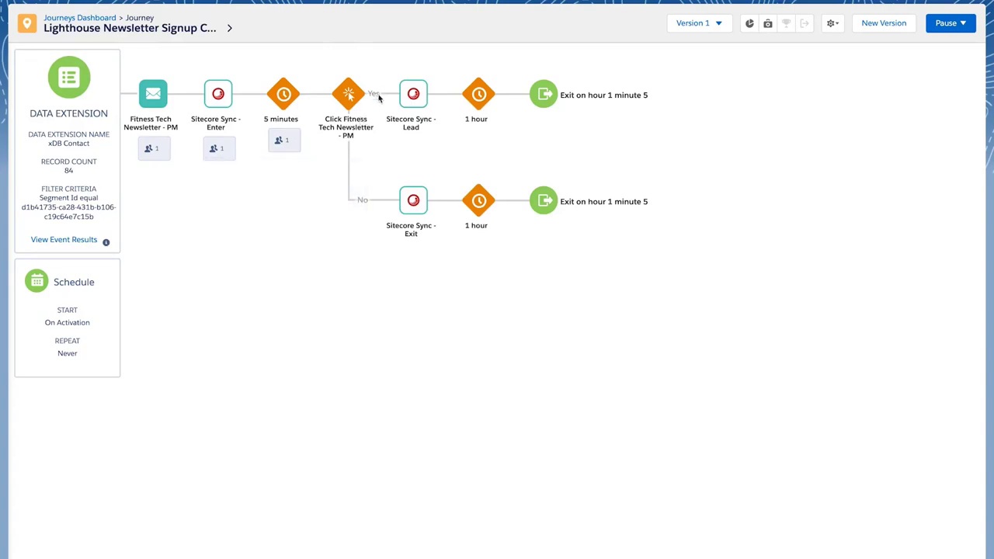
Review the goal attribution on the journey's Yes path leading to Sitecore Sync - Lead
{"action": "mouse_move", "coordinate": [380, 97]}
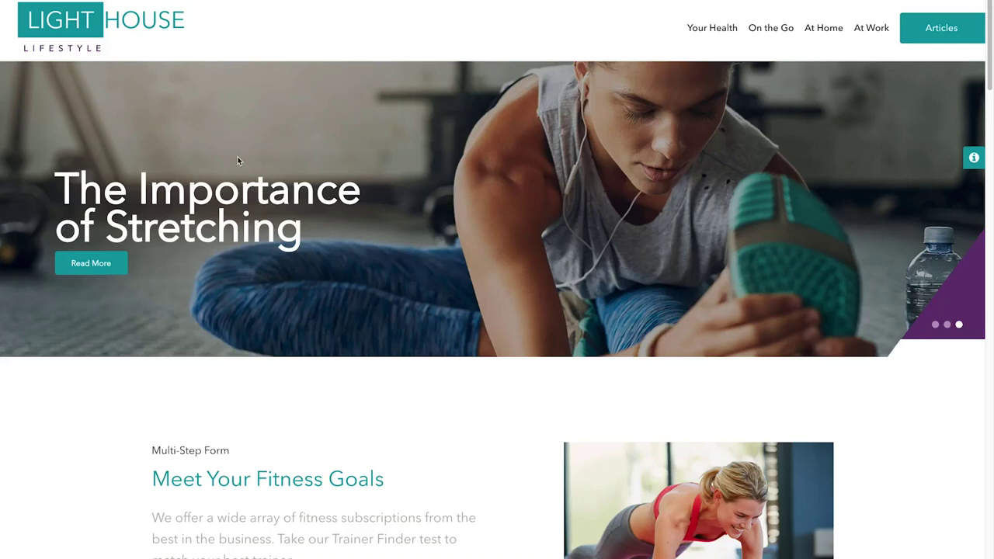
Switch the hero carousel to the Fitness Wearables slide, then back to the first slide
{"action": "left_click", "coordinate": [947, 326]}
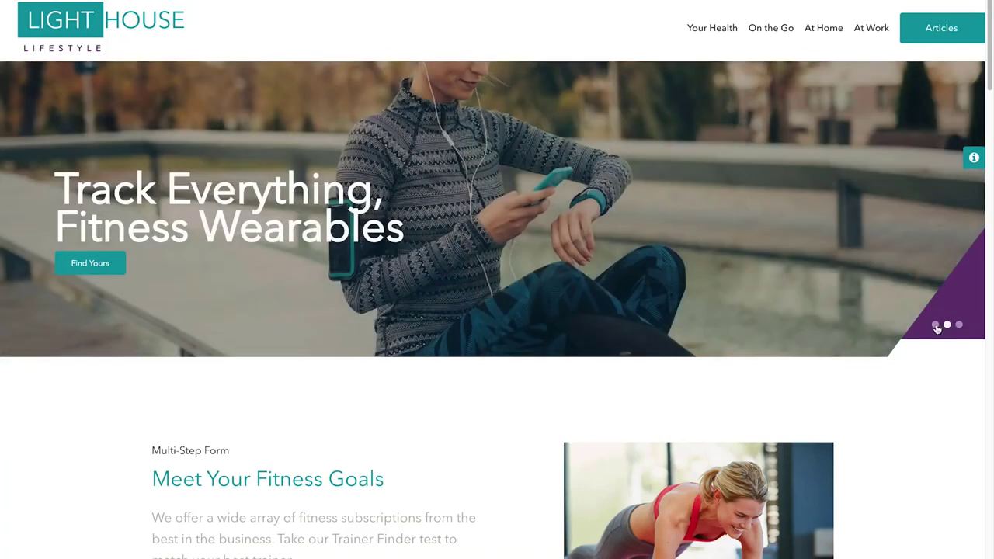
{"action": "left_click", "coordinate": [935, 326]}
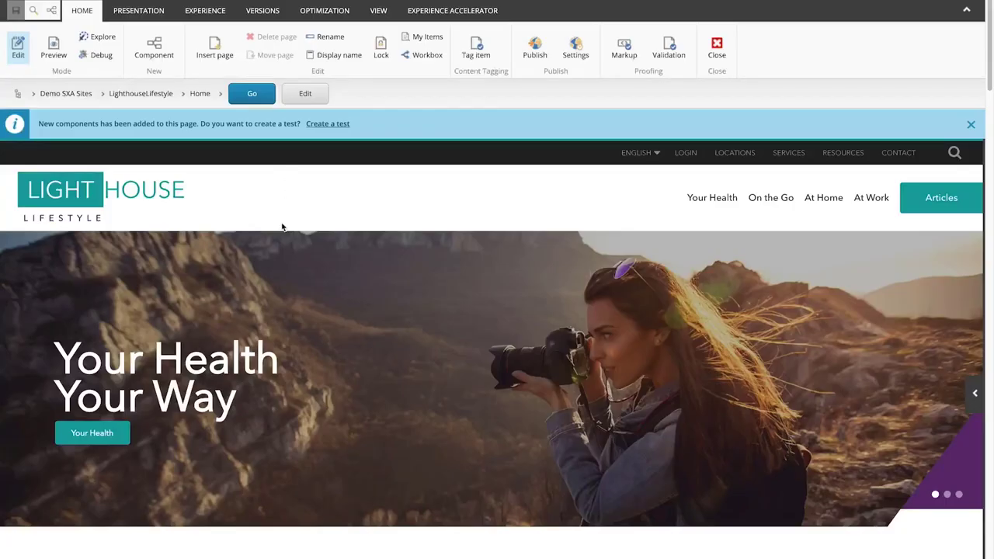
Open personalization for the hero's parent Carousel component instead of the individual slide
{"action": "left_click", "coordinate": [276, 243]}
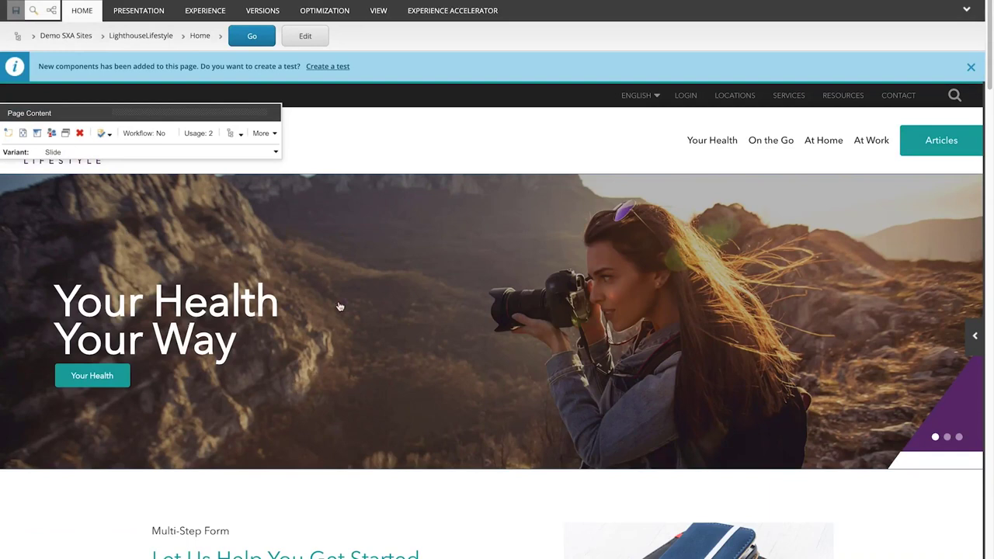
{"action": "left_click", "coordinate": [51, 133]}
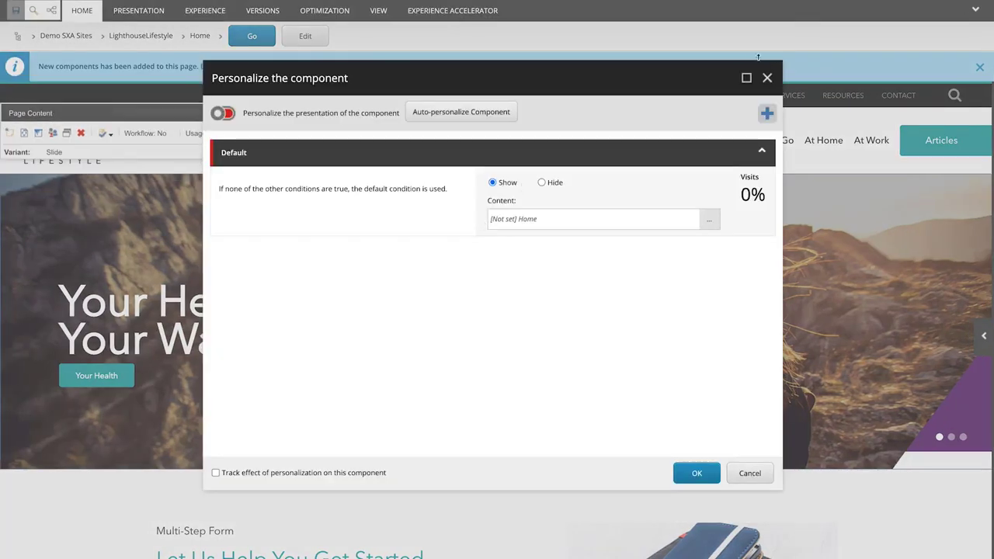
{"action": "left_click", "coordinate": [767, 78]}
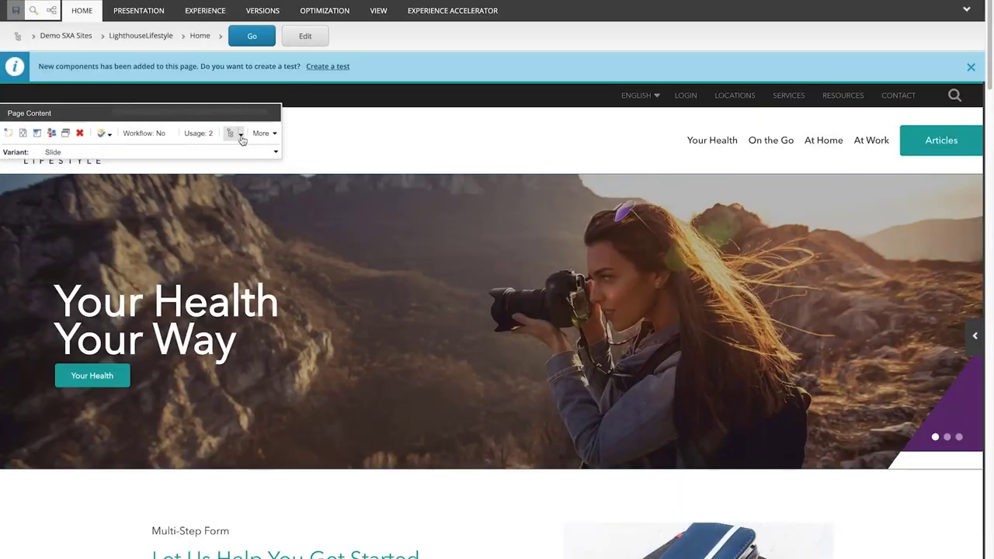
{"action": "left_click", "coordinate": [237, 134]}
{"action": "left_click", "coordinate": [287, 175]}
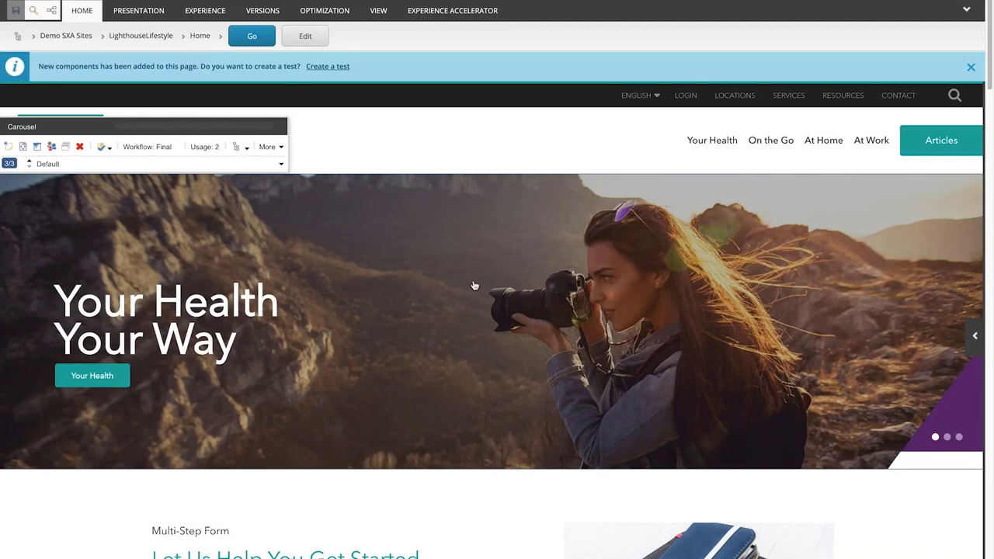
{"action": "left_click", "coordinate": [50, 148]}
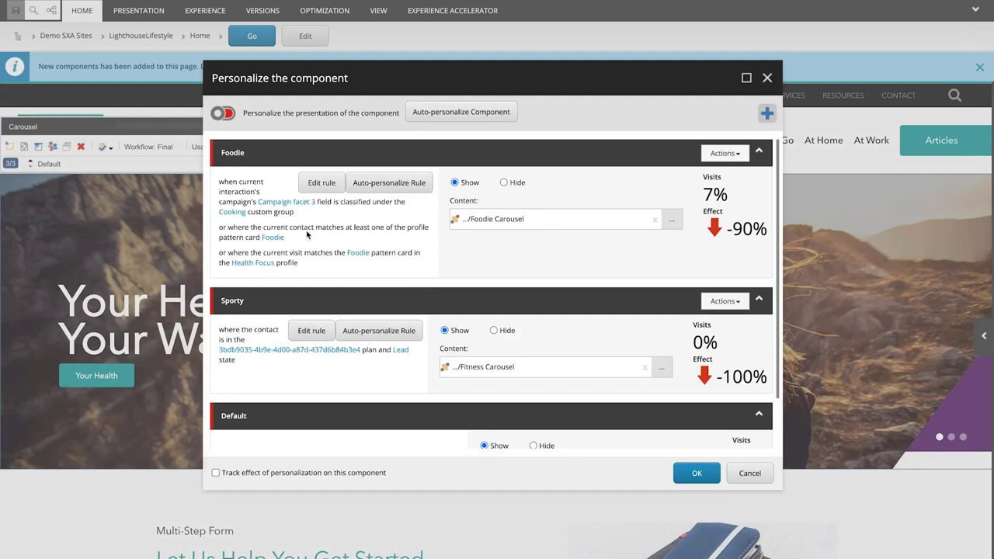
Scroll down the Personalize dialog and open the Sporty rule's Edit rule dialog
{"action": "scroll", "coordinate": [546, 273], "scroll_direction": "down", "scroll_amount": 1}
{"action": "scroll", "coordinate": [546, 273], "scroll_direction": "down", "scroll_amount": 1}
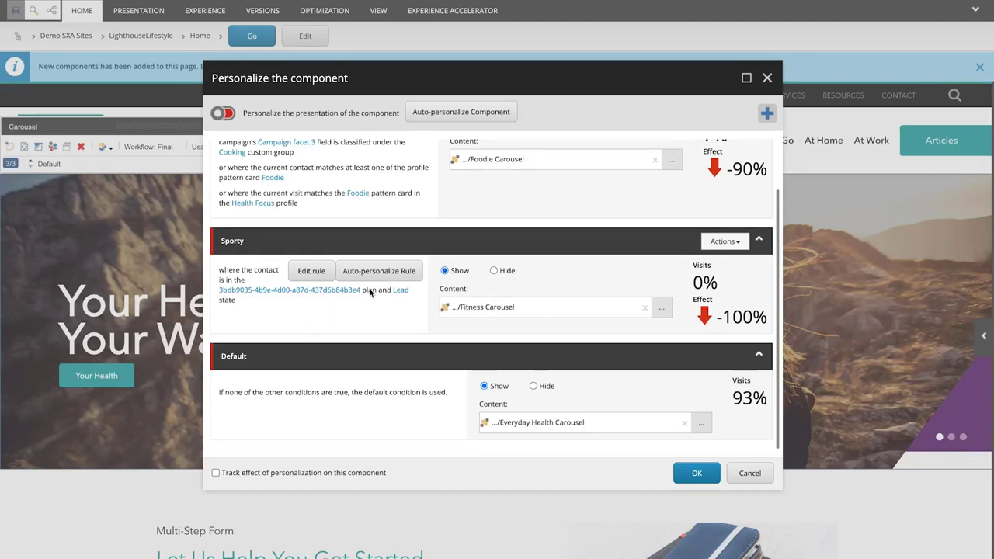
{"action": "left_click", "coordinate": [312, 275]}
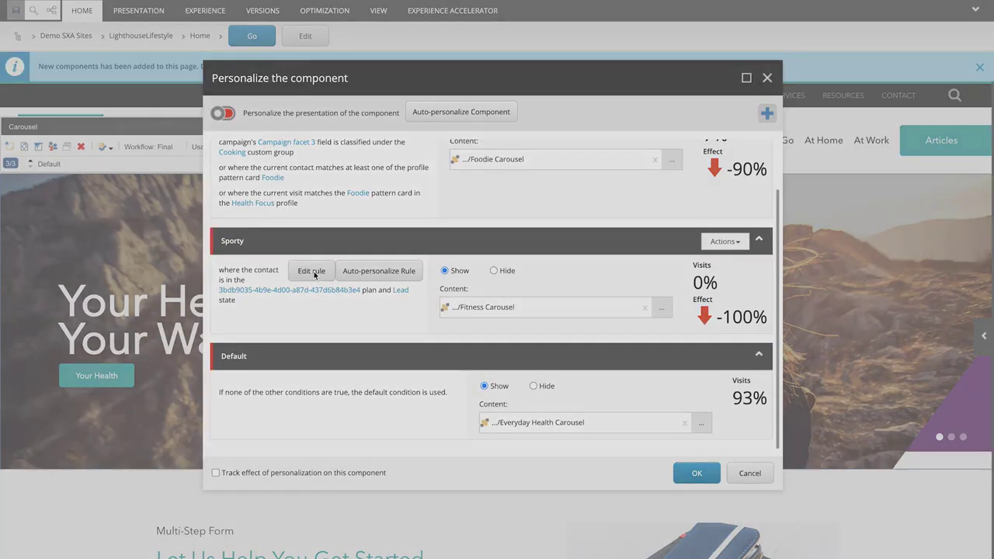
{"action": "mouse_move", "coordinate": [387, 320]}
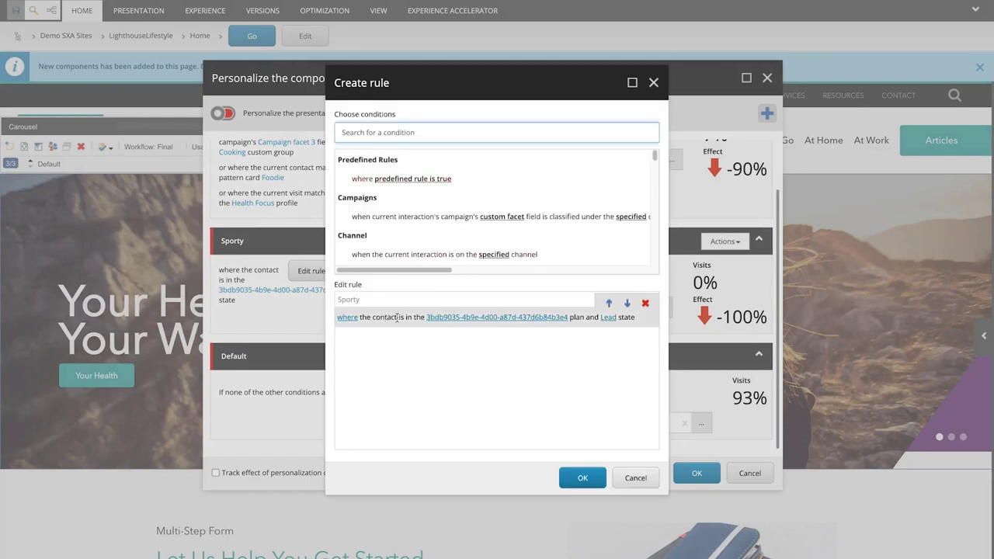
Confirm the rule's plan is the Lighthouse Newsletter Signup (PM) journey, leaving it unchanged
{"action": "left_click", "coordinate": [497, 320]}
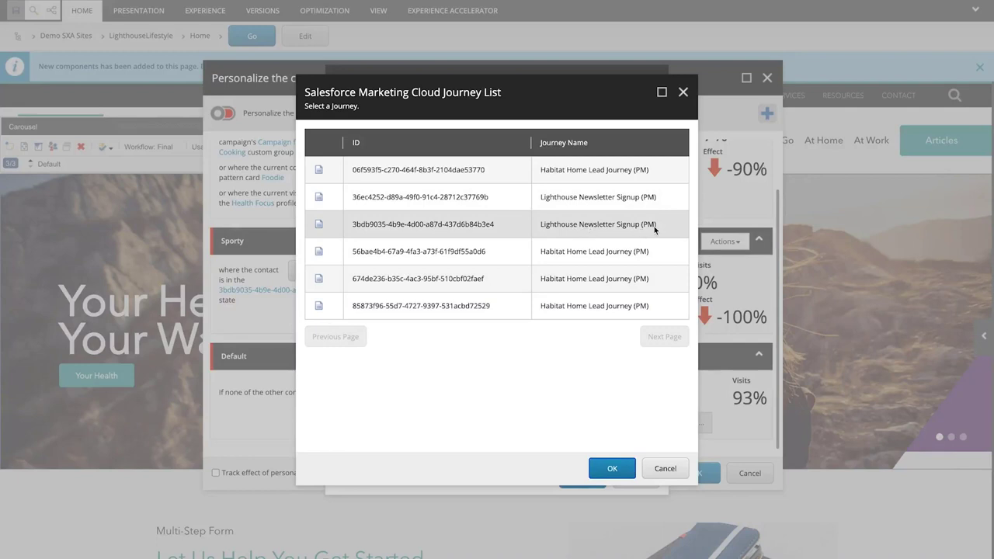
{"action": "left_click", "coordinate": [462, 225]}
{"action": "left_click", "coordinate": [658, 471]}
Confirm the state is Lead, then save the Sporty rule and close the rule editor
{"action": "left_click", "coordinate": [607, 318]}
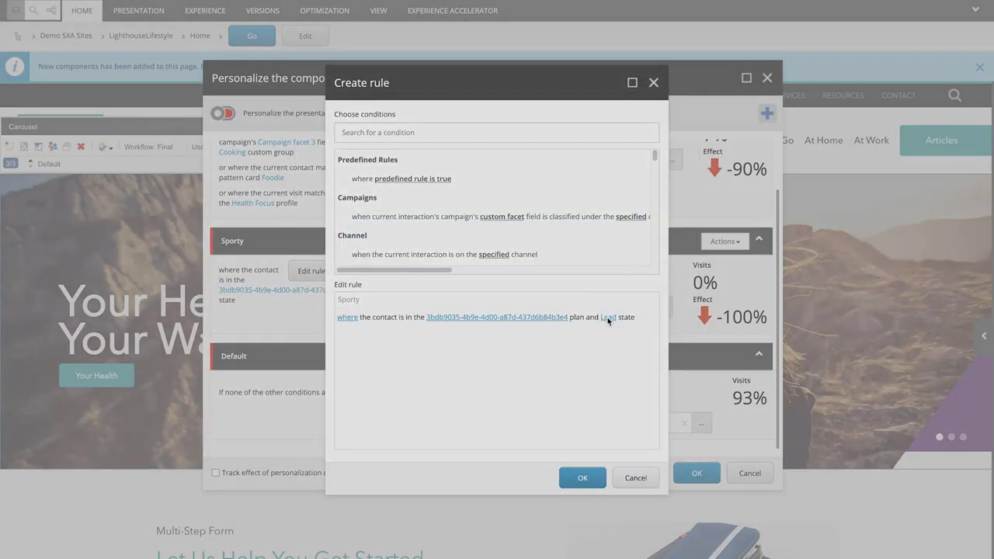
{"action": "left_click", "coordinate": [582, 328]}
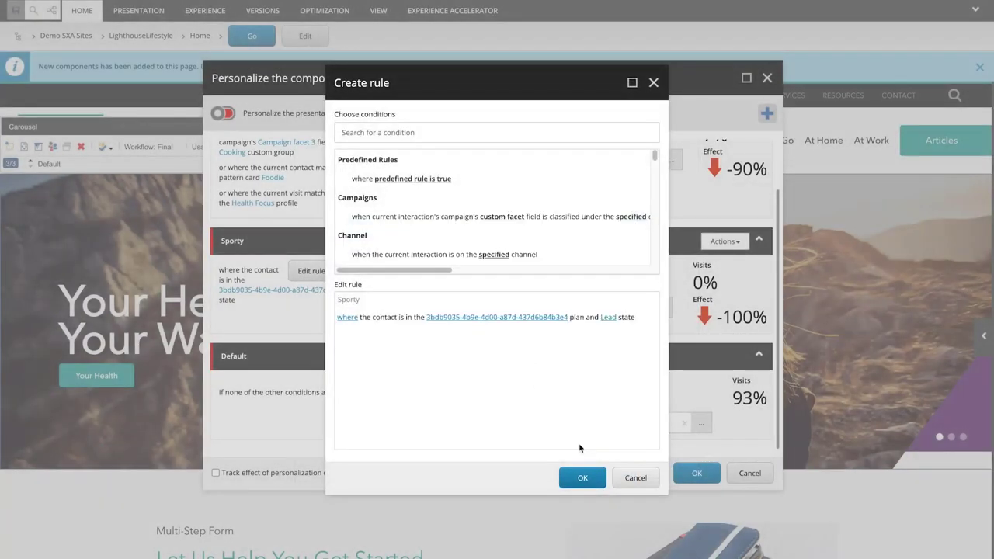
{"action": "left_click", "coordinate": [587, 477]}
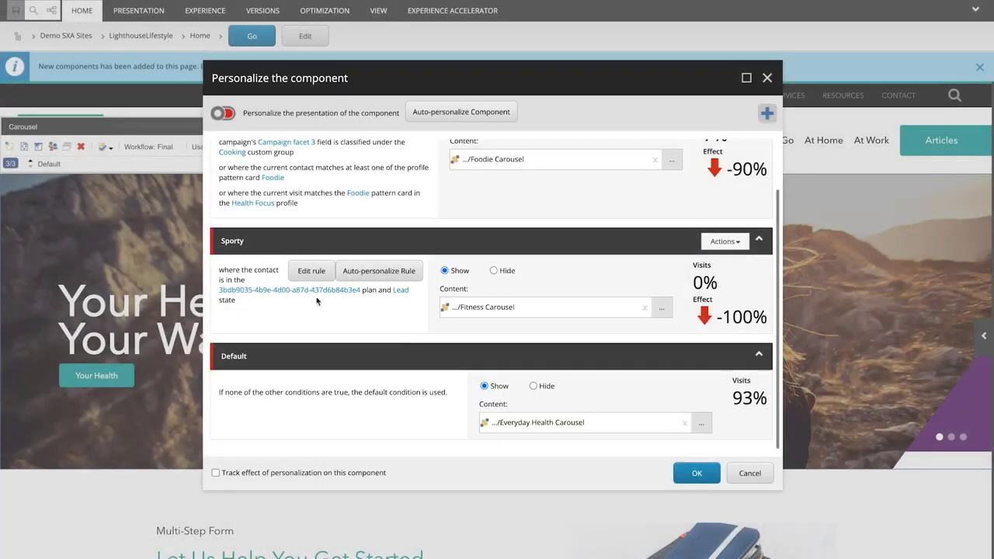